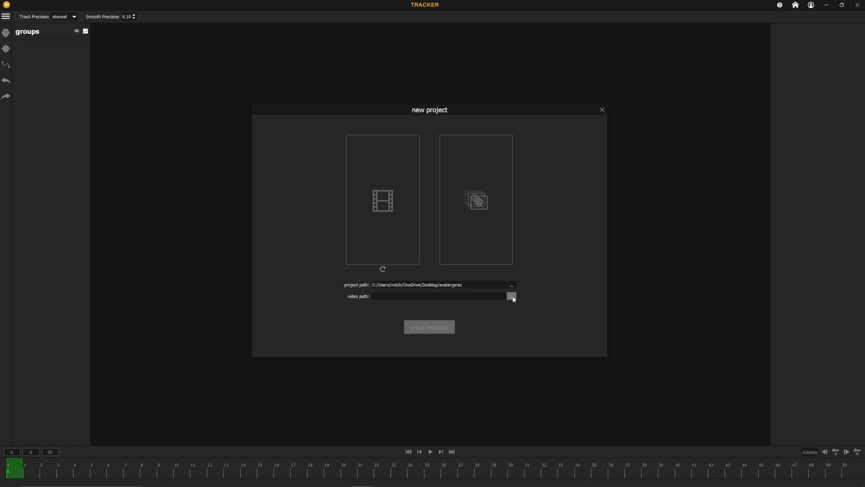
Load mp4ver.mp4 as the source video of the new project
{"action": "left_click", "coordinate": [511, 297]}
{"action": "left_click", "coordinate": [433, 220]}
{"action": "left_click", "coordinate": [580, 336]}
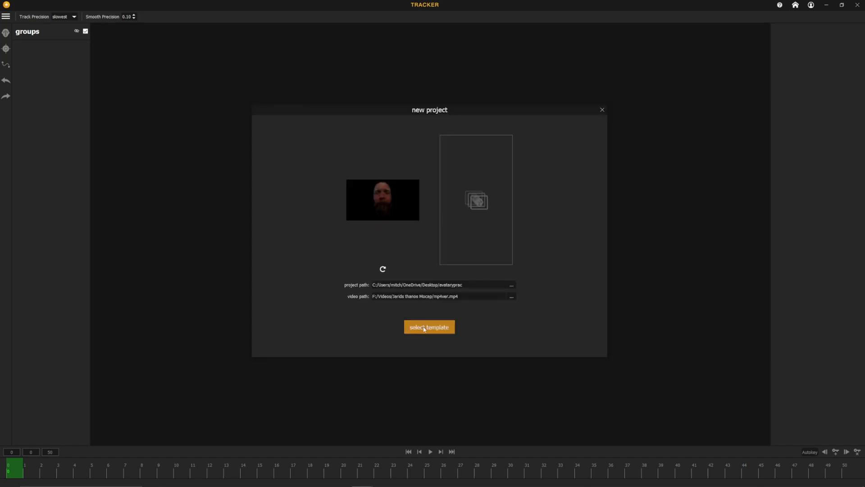
Create the project with the AI02 point cloud template and run the automatic AI detection on the face groups
{"action": "left_click", "coordinate": [424, 329]}
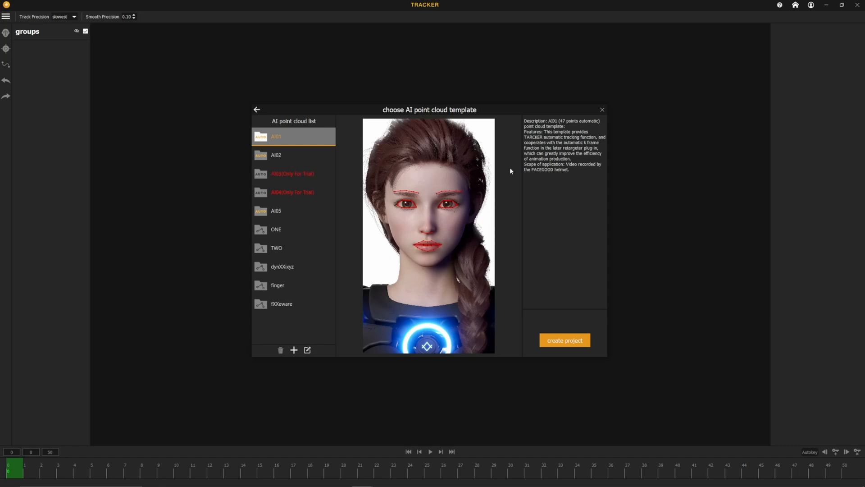
{"action": "left_click", "coordinate": [272, 158]}
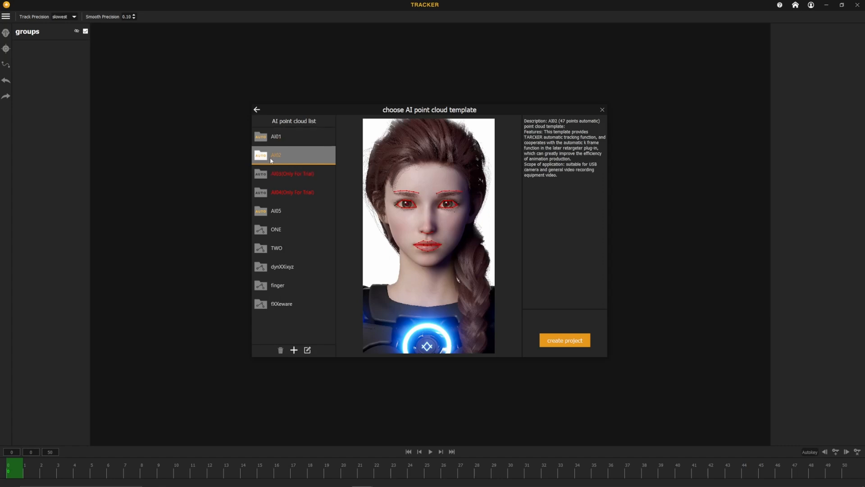
{"action": "left_click", "coordinate": [565, 340]}
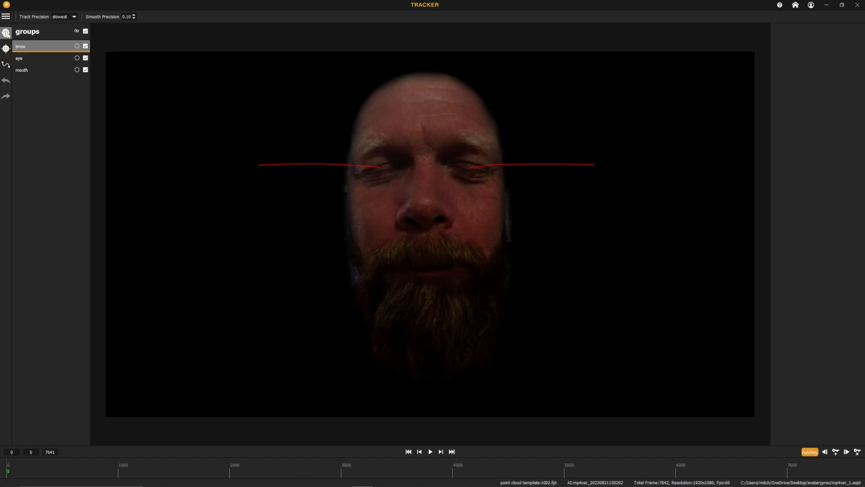
{"action": "left_click", "coordinate": [6, 34]}
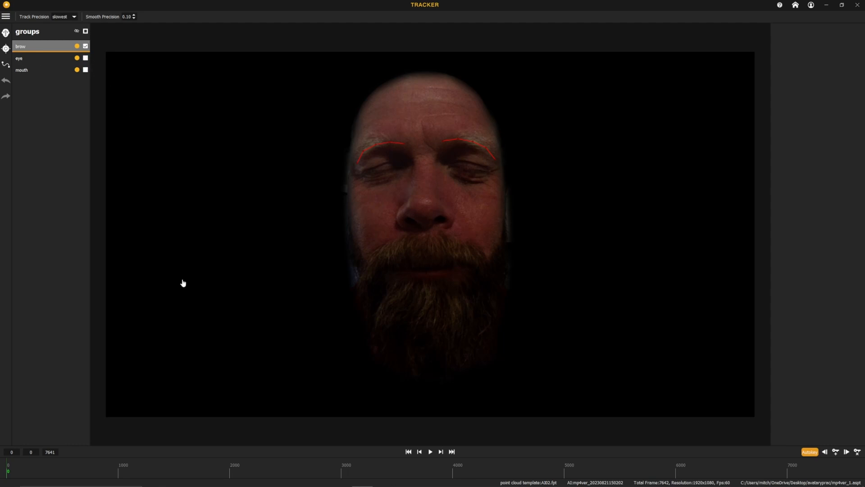
At frame 598, reposition the tracking points of the left-hand brow in the image along the visible eyebrow
{"action": "left_click_drag", "start_coordinate": [8, 468], "coordinate": [74, 469]}
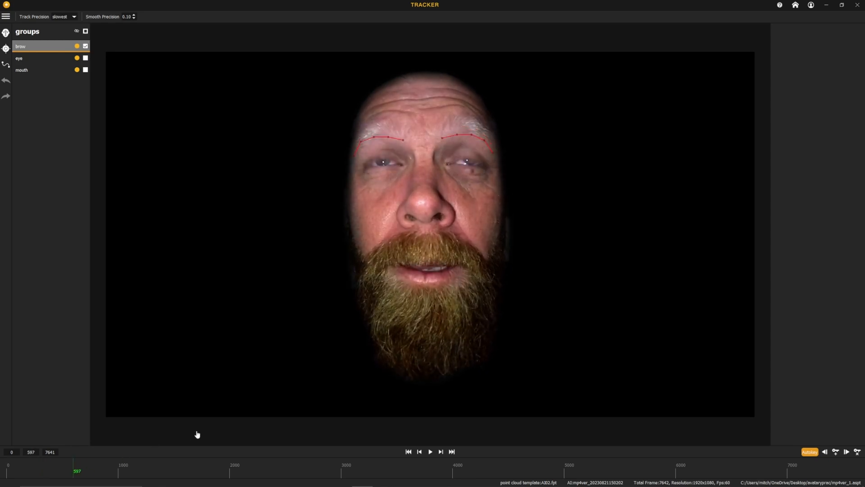
{"action": "key", "text": "Right"}
{"action": "scroll", "coordinate": [403, 147], "scroll_direction": "up", "scroll_amount": 6}
{"action": "left_click_drag", "start_coordinate": [406, 123], "coordinate": [413, 109]}
{"action": "left_click_drag", "start_coordinate": [343, 114], "coordinate": [348, 95]}
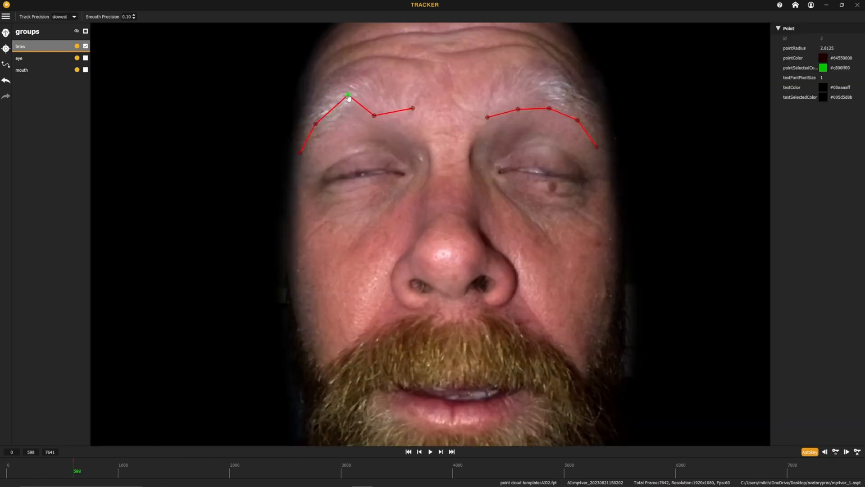
{"action": "left_click_drag", "start_coordinate": [316, 125], "coordinate": [322, 109]}
{"action": "left_click_drag", "start_coordinate": [374, 115], "coordinate": [380, 100]}
Raise the right-hand brow's tracking points onto the eyebrow at frame 598
{"action": "left_click_drag", "start_coordinate": [549, 109], "coordinate": [549, 83]}
{"action": "left_click_drag", "start_coordinate": [596, 147], "coordinate": [597, 123]}
{"action": "left_click_drag", "start_coordinate": [518, 109], "coordinate": [513, 89]}
{"action": "left_click_drag", "start_coordinate": [578, 120], "coordinate": [576, 101]}
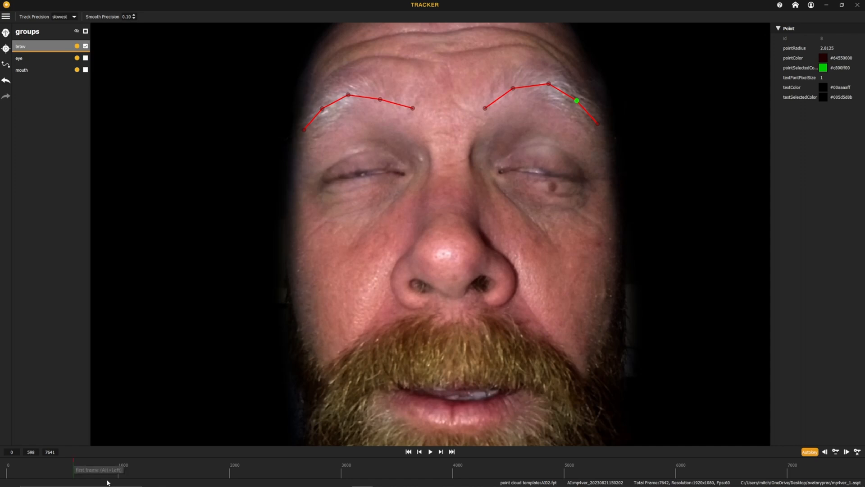
At frame 2796, move the left-hand brow's tracking points up onto the raised eyebrow
{"action": "left_click", "coordinate": [95, 466]}
{"action": "left_click_drag", "start_coordinate": [96, 466], "coordinate": [323, 461]}
{"action": "left_click_drag", "start_coordinate": [416, 112], "coordinate": [426, 94]}
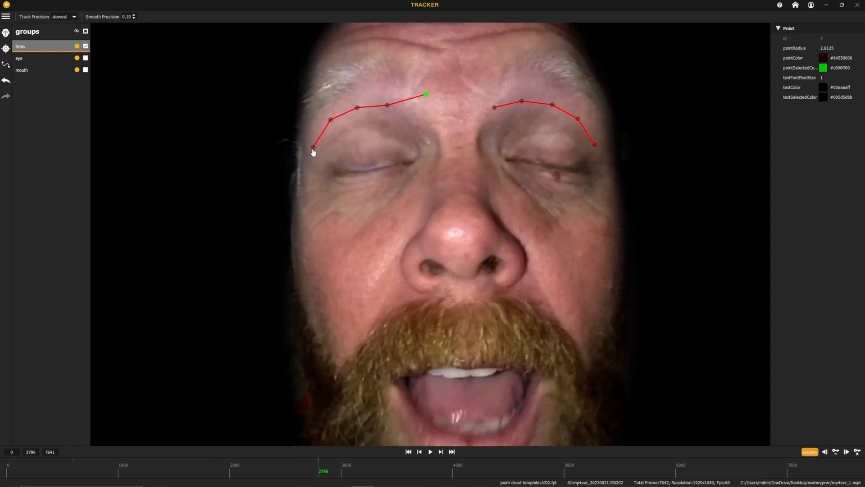
{"action": "left_click_drag", "start_coordinate": [313, 147], "coordinate": [312, 116]}
{"action": "left_click_drag", "start_coordinate": [357, 108], "coordinate": [358, 72]}
{"action": "left_click_drag", "start_coordinate": [387, 105], "coordinate": [391, 77]}
{"action": "left_click_drag", "start_coordinate": [330, 119], "coordinate": [328, 92]}
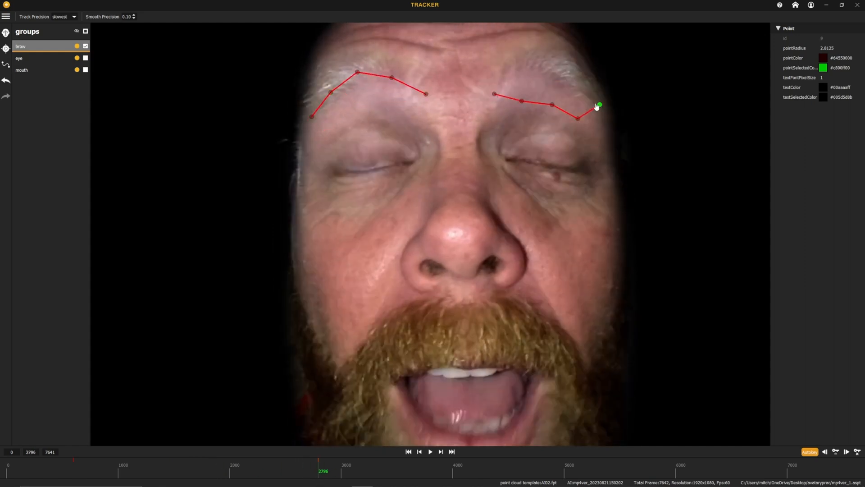
Move the right-hand brow's remaining tracking points up onto the eyebrow at frame 2796
{"action": "left_click_drag", "start_coordinate": [553, 104], "coordinate": [552, 58]}
{"action": "left_click_drag", "start_coordinate": [522, 100], "coordinate": [519, 68]}
{"action": "left_click_drag", "start_coordinate": [578, 119], "coordinate": [580, 78]}
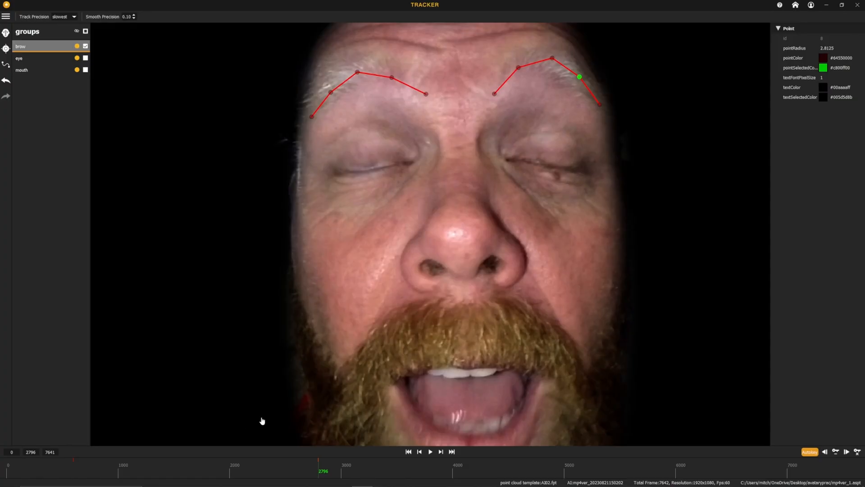
Run tracking on the brow group and correct its points at frame 3142
{"action": "left_click", "coordinate": [6, 49]}
{"action": "left_click", "coordinate": [489, 106]}
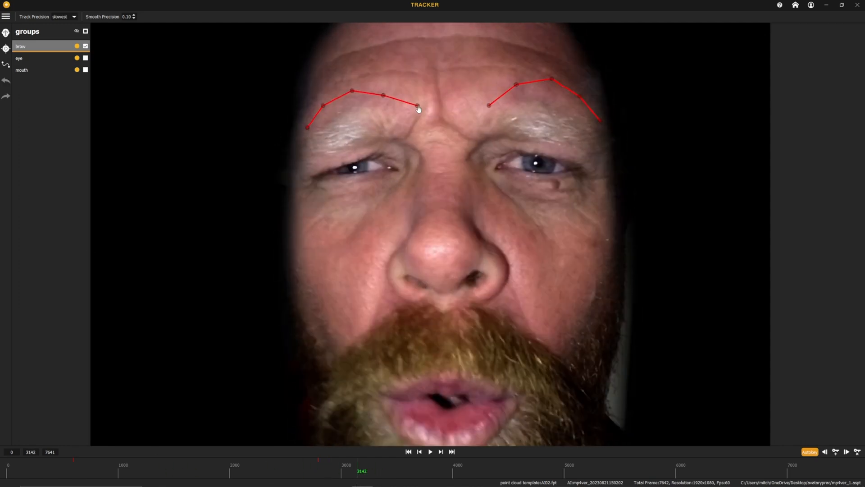
{"action": "left_click_drag", "start_coordinate": [491, 109], "coordinate": [320, 140]}
At frame 3648, lower the left-hand brow's tracking points onto the eyebrow of the smiling face
{"action": "left_click_drag", "start_coordinate": [363, 469], "coordinate": [413, 470]}
{"action": "left_click_drag", "start_coordinate": [417, 105], "coordinate": [425, 143]}
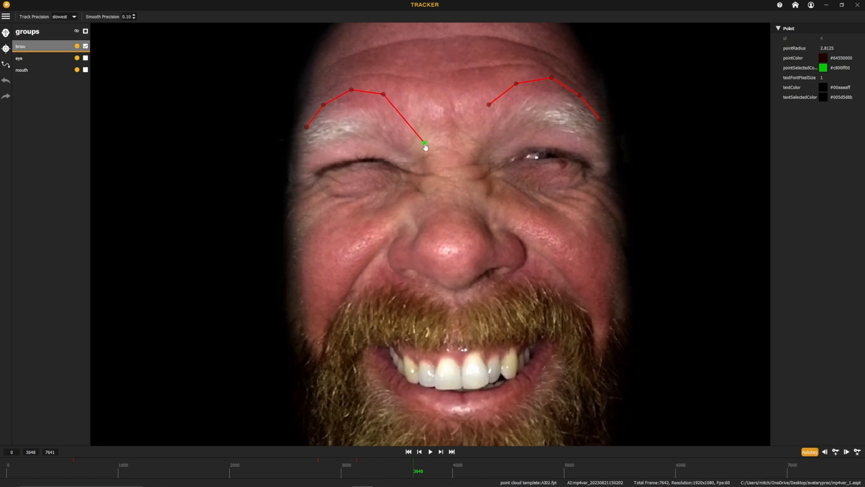
{"action": "left_click_drag", "start_coordinate": [308, 124], "coordinate": [298, 154]}
{"action": "left_click_drag", "start_coordinate": [350, 89], "coordinate": [354, 126]}
{"action": "left_click_drag", "start_coordinate": [323, 103], "coordinate": [318, 132]}
{"action": "left_click_drag", "start_coordinate": [383, 94], "coordinate": [385, 129]}
Lower the right-hand brow's tracking points onto the eyebrow at frame 3648
{"action": "left_click_drag", "start_coordinate": [489, 105], "coordinate": [483, 144]}
{"action": "left_click_drag", "start_coordinate": [517, 84], "coordinate": [521, 131]}
{"action": "left_click_drag", "start_coordinate": [551, 78], "coordinate": [551, 132]}
{"action": "left_click_drag", "start_coordinate": [580, 95], "coordinate": [583, 129]}
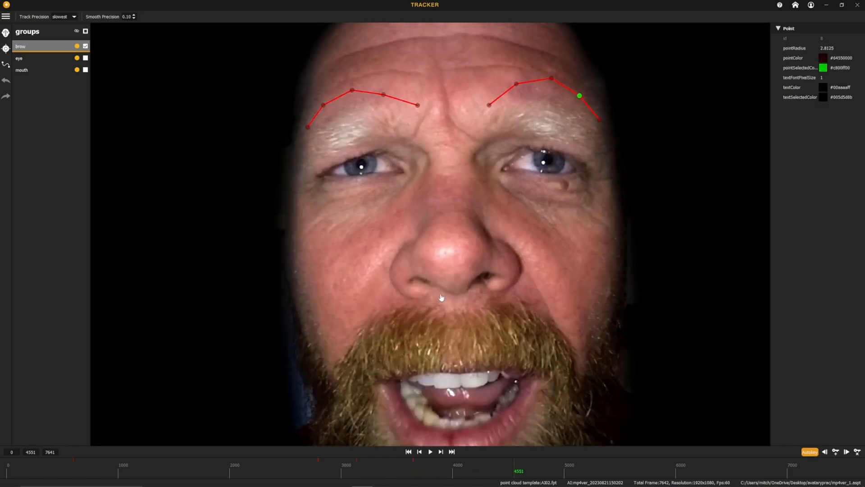
At frame 4551, lower the left-hand brow's five tracking points onto the eyebrow
{"action": "left_click_drag", "start_coordinate": [418, 105], "coordinate": [425, 123]}
{"action": "left_click_drag", "start_coordinate": [384, 94], "coordinate": [389, 122]}
{"action": "left_click_drag", "start_coordinate": [351, 90], "coordinate": [358, 129]}
{"action": "left_click_drag", "start_coordinate": [323, 105], "coordinate": [326, 133]}
{"action": "left_click_drag", "start_coordinate": [307, 127], "coordinate": [305, 150]}
Lower the right-hand brow's points onto the eyebrow at frame 4551, and rerun tracking on the brow group
{"action": "left_click_drag", "start_coordinate": [489, 105], "coordinate": [483, 121]}
{"action": "left_click_drag", "start_coordinate": [516, 84], "coordinate": [512, 112]}
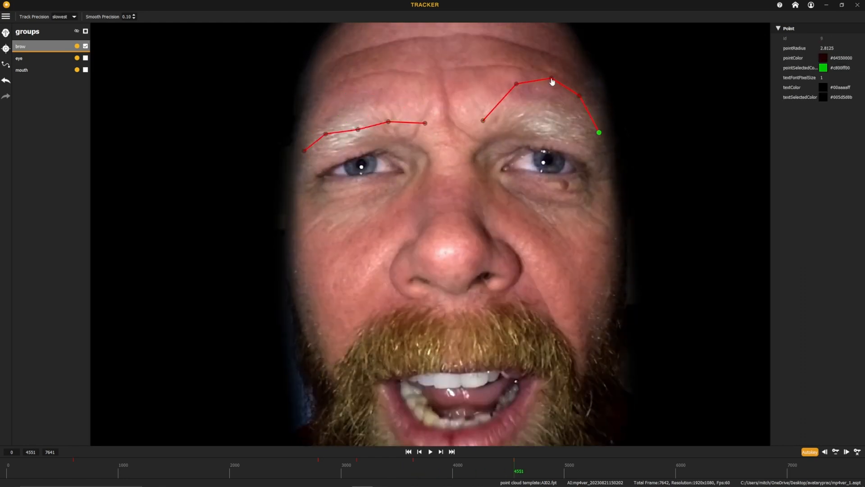
{"action": "left_click_drag", "start_coordinate": [579, 96], "coordinate": [576, 120]}
{"action": "left_click", "coordinate": [6, 48]}
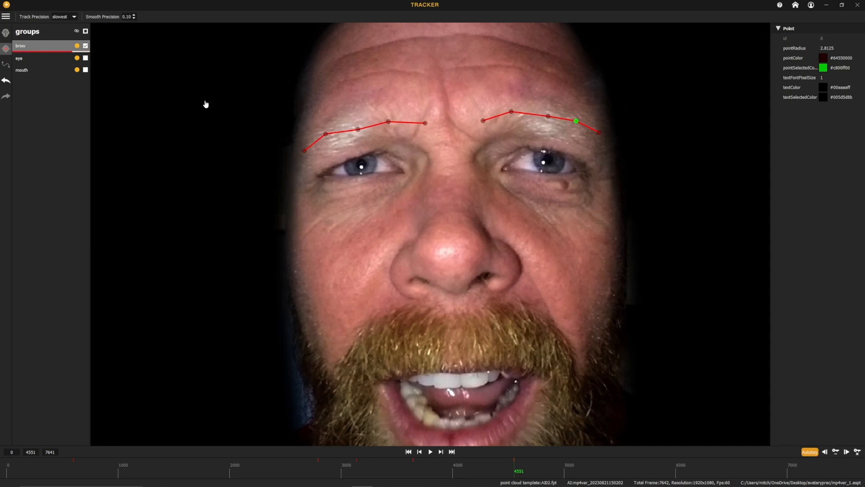
{"action": "left_click_drag", "start_coordinate": [257, 456], "coordinate": [404, 456]}
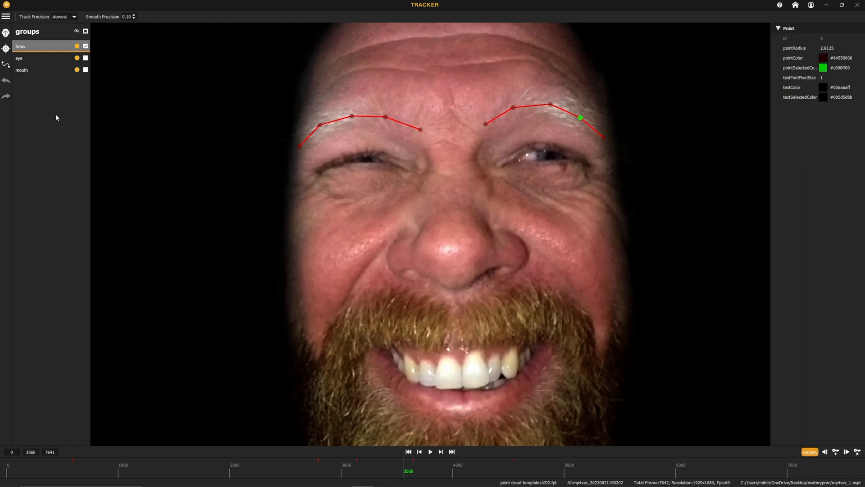
Switch to the eye group and align its pupil and eyelid points with both eyes at frame 1290
{"action": "left_click", "coordinate": [38, 60]}
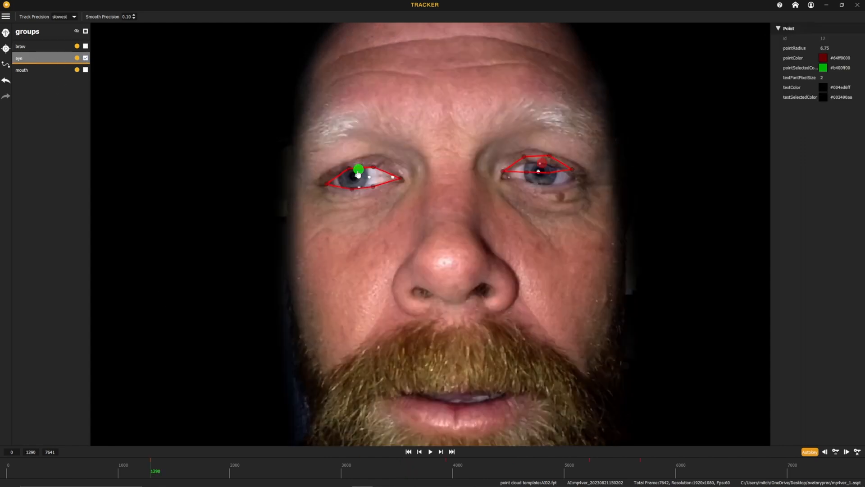
{"action": "left_click_drag", "start_coordinate": [357, 171], "coordinate": [355, 176]}
{"action": "left_click_drag", "start_coordinate": [525, 158], "coordinate": [552, 164]}
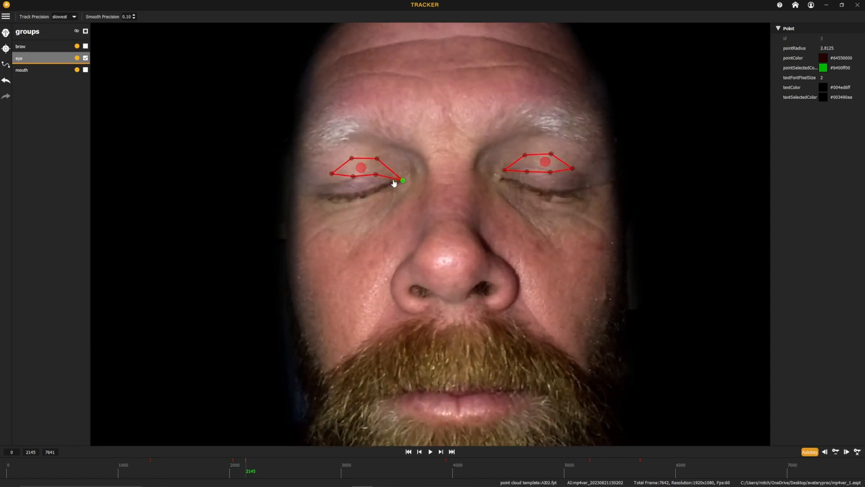
Align the eye group's points with the closed eyelids at frame 2145, and scrub through the footage to check the eyes
{"action": "left_click_drag", "start_coordinate": [389, 173], "coordinate": [352, 199]}
{"action": "left_click", "coordinate": [505, 172]}
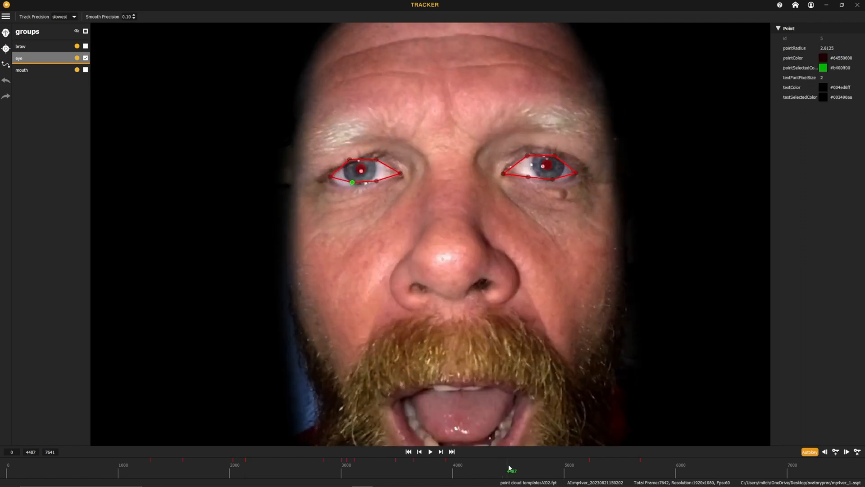
{"action": "left_click_drag", "start_coordinate": [511, 467], "coordinate": [381, 465]}
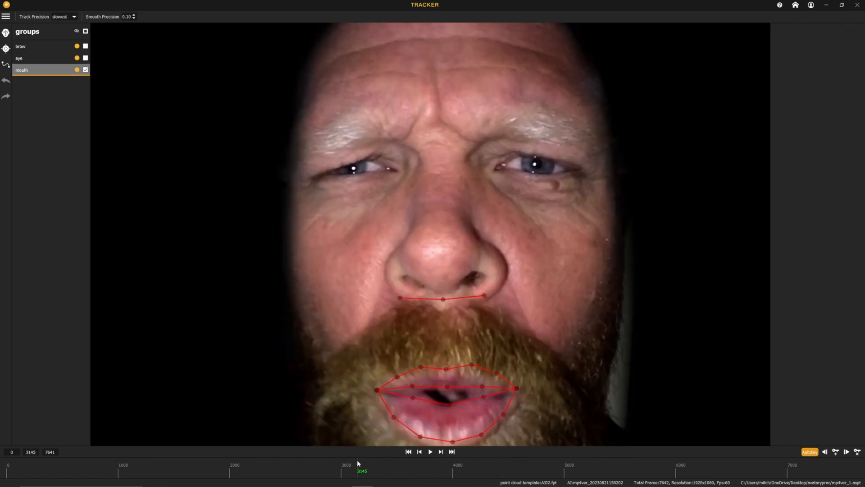
At frame 3114, fit the mouth group's inner lip points around the mouth opening
{"action": "mouse_move", "coordinate": [357, 460]}
{"action": "left_mouse_down"}
{"action": "mouse_move", "coordinate": [384, 460]}
{"action": "mouse_move", "coordinate": [354, 460]}
{"action": "left_mouse_up"}
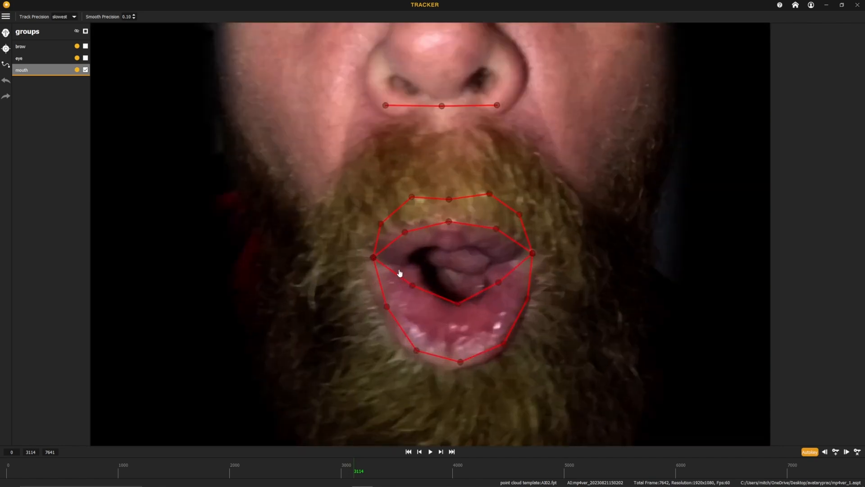
{"action": "left_click_drag", "start_coordinate": [373, 257], "coordinate": [407, 264]}
{"action": "left_click_drag", "start_coordinate": [533, 252], "coordinate": [481, 293]}
{"action": "left_click_drag", "start_coordinate": [449, 222], "coordinate": [450, 250]}
{"action": "left_click_drag", "start_coordinate": [495, 228], "coordinate": [477, 248]}
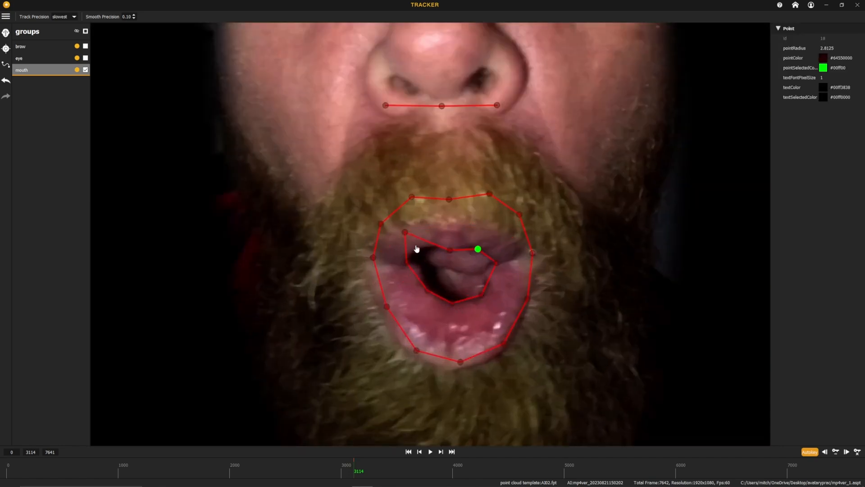
{"action": "left_click_drag", "start_coordinate": [405, 232], "coordinate": [424, 247]}
Pull the outer upper-lip points down onto the upper lip's edge at frame 3114
{"action": "left_click_drag", "start_coordinate": [449, 198], "coordinate": [450, 224]}
{"action": "left_click_drag", "start_coordinate": [412, 197], "coordinate": [385, 234]}
{"action": "left_click_drag", "start_coordinate": [489, 194], "coordinate": [483, 224]}
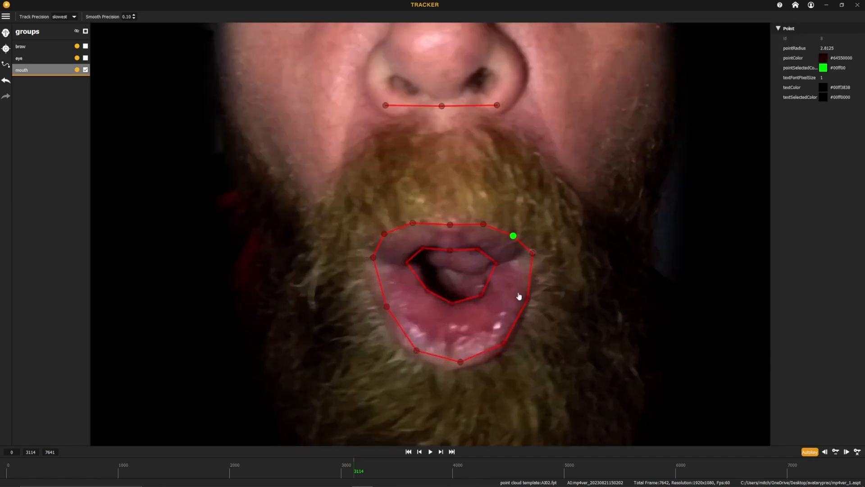
Raise and widen the three-point line under the nose to match the nostrils at frame 3114
{"action": "left_click_drag", "start_coordinate": [441, 106], "coordinate": [442, 96]}
{"action": "left_click_drag", "start_coordinate": [385, 105], "coordinate": [370, 97]}
{"action": "left_click_drag", "start_coordinate": [497, 105], "coordinate": [521, 97]}
{"action": "left_click", "coordinate": [481, 96]}
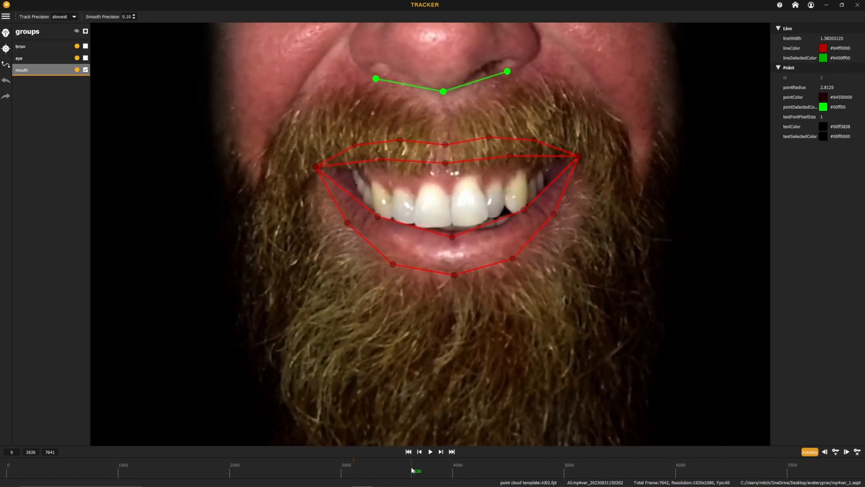
At frame 3630, correct the inner mouth corners and the line under the nose, and check the mouth tracking at neighbouring frames
{"action": "left_click", "coordinate": [343, 169]}
{"action": "left_click", "coordinate": [578, 158]}
{"action": "left_click", "coordinate": [559, 163]}
{"action": "left_click_drag", "start_coordinate": [376, 77], "coordinate": [359, 69]}
{"action": "left_click", "coordinate": [509, 75]}
{"action": "left_click", "coordinate": [387, 469]}
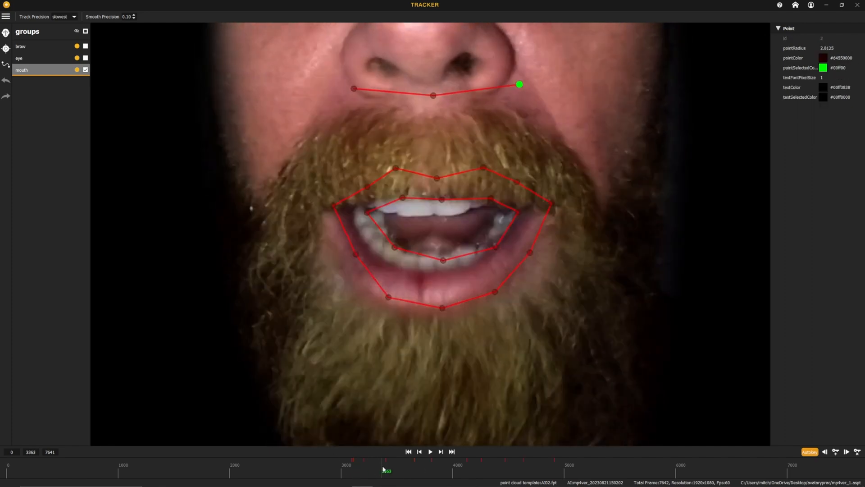
Enable all face groups and export the tracking data as mp4ver_1.retargeter in the avataryprac folder
{"action": "left_click", "coordinate": [86, 58]}
{"action": "left_click", "coordinate": [6, 17]}
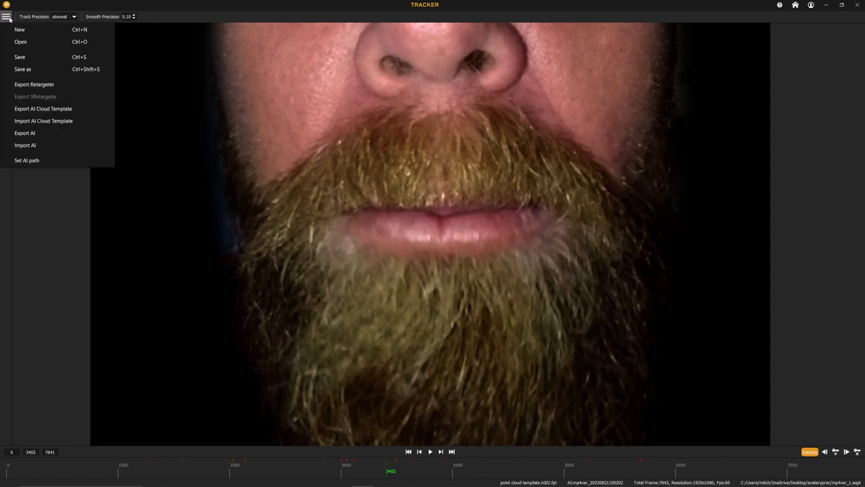
{"action": "left_click", "coordinate": [32, 85]}
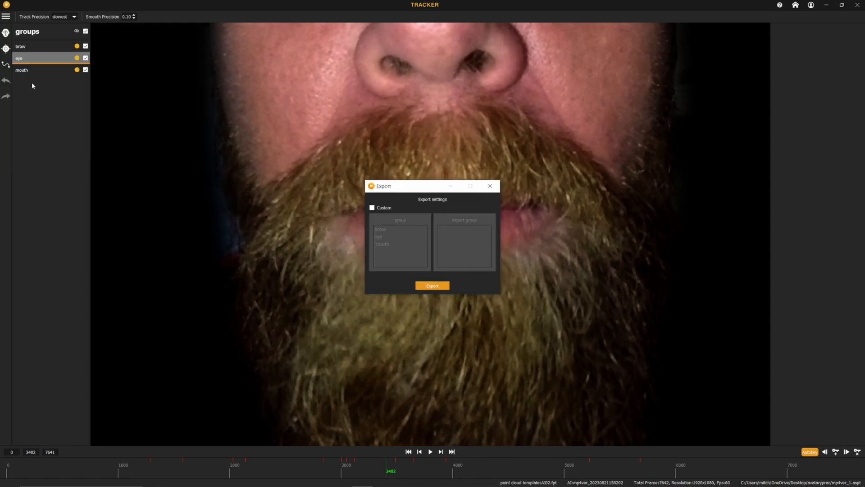
{"action": "left_click", "coordinate": [426, 287]}
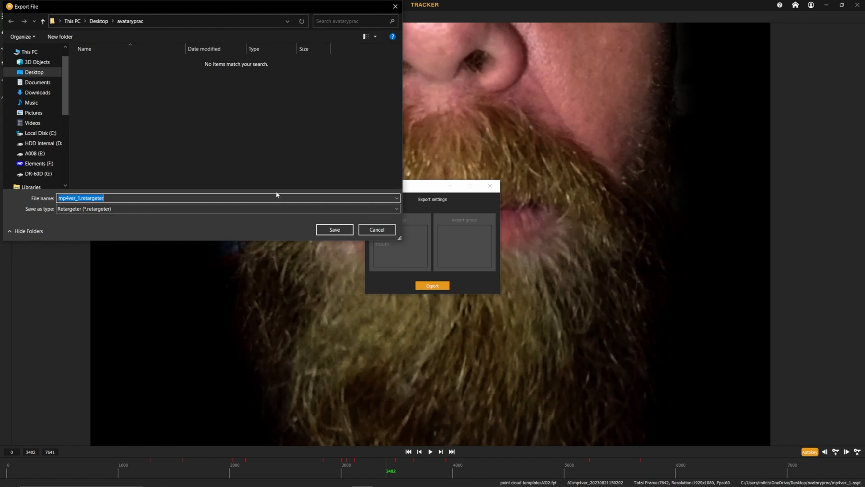
{"action": "left_click", "coordinate": [334, 230]}
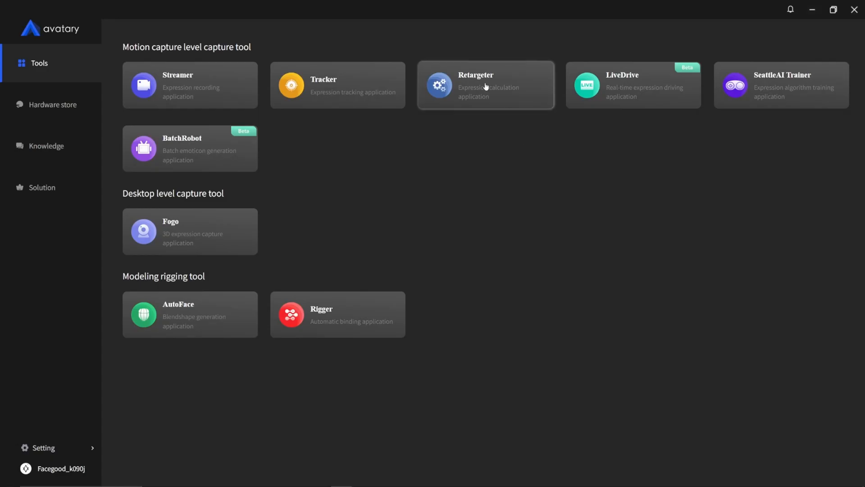
Launch Avatary's Retargeter with Blender v2.93 and select the head's FaceitControlRig
{"action": "left_click", "coordinate": [486, 84]}
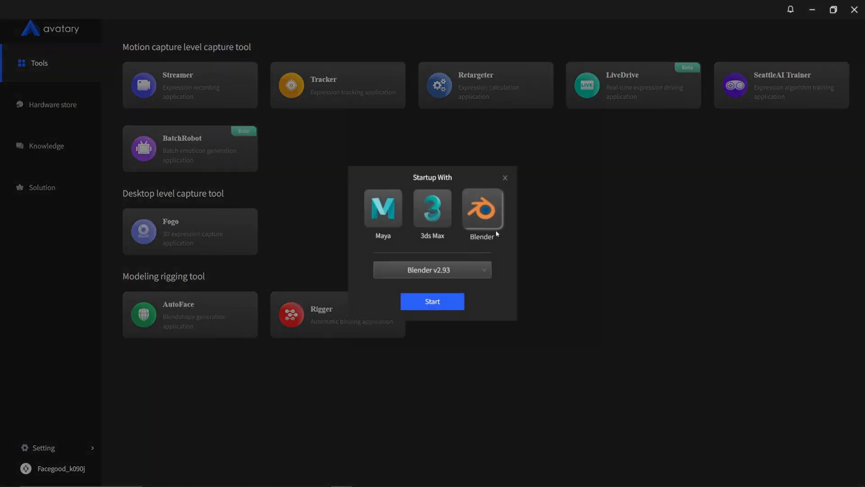
{"action": "left_click", "coordinate": [436, 305]}
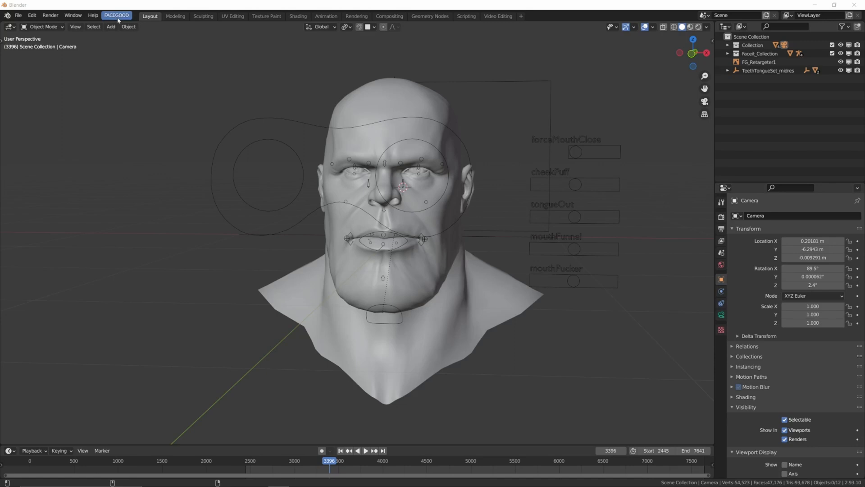
{"action": "left_click", "coordinate": [212, 188]}
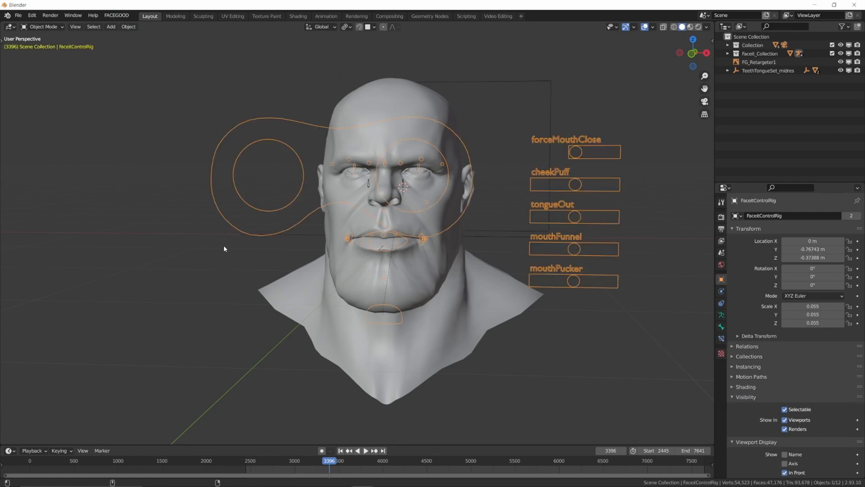
Open the FACEGOOD Retargeter and import the mp4ver_1.retargeter tracking file from the avataryprac folder
{"action": "left_click", "coordinate": [113, 17]}
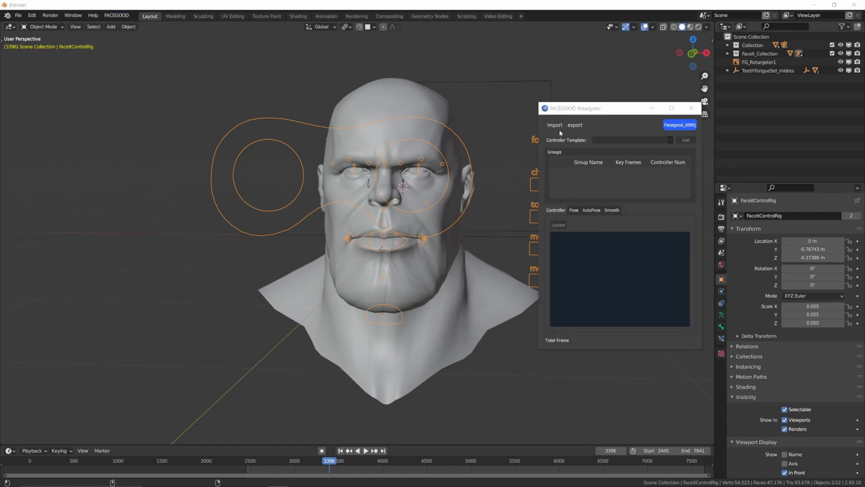
{"action": "left_click", "coordinate": [558, 128]}
{"action": "left_click", "coordinate": [553, 137]}
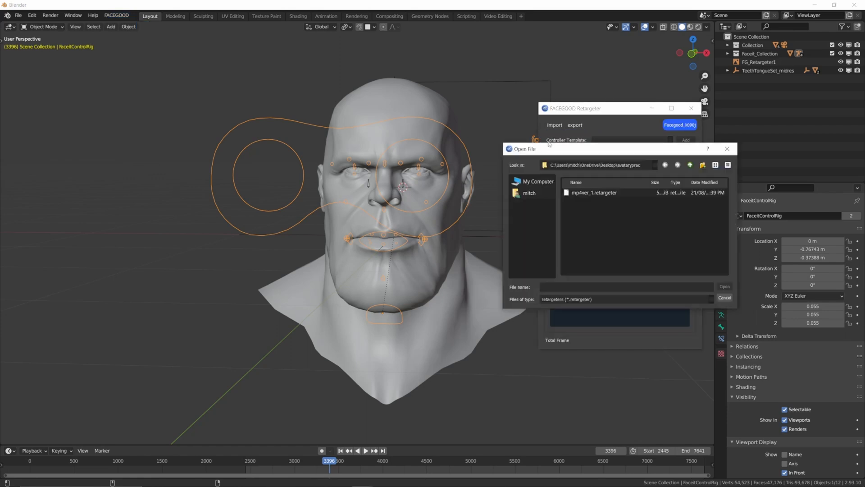
{"action": "left_click", "coordinate": [580, 192]}
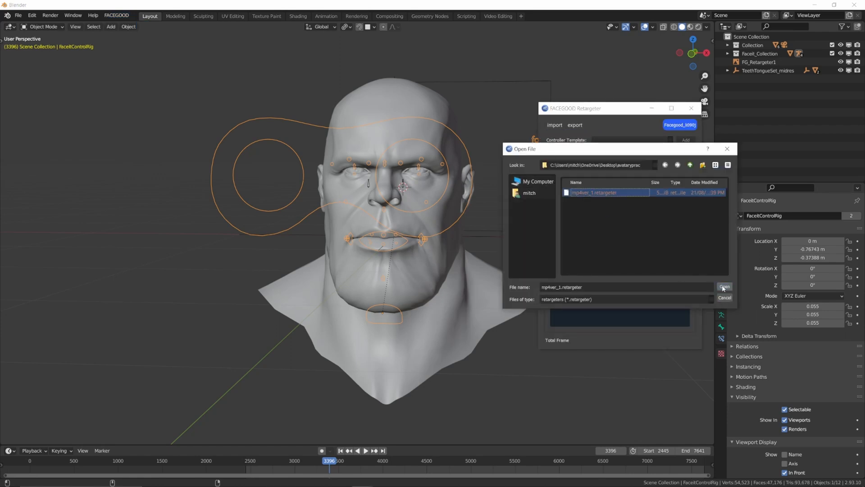
{"action": "left_click", "coordinate": [724, 287]}
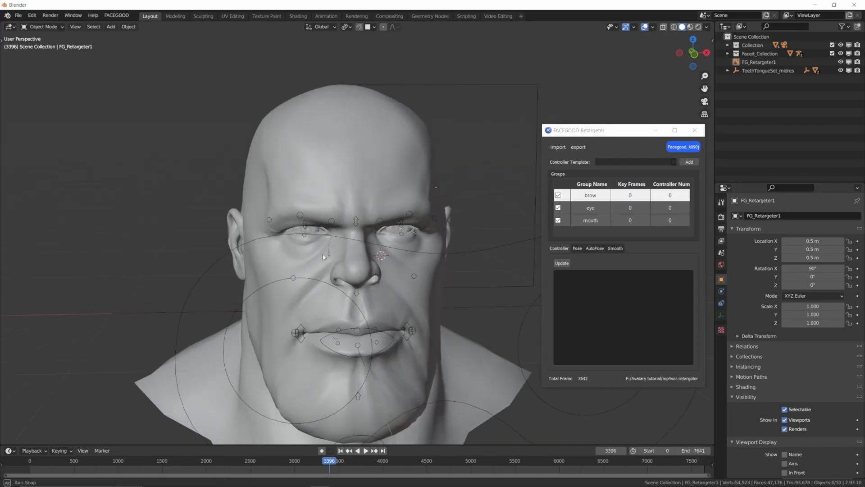
Select the head's FaceitControlRig and switch it to Pose Mode
{"action": "scroll", "coordinate": [311, 235], "scroll_direction": "down", "scroll_amount": 1}
{"action": "middle_click_drag", "start_coordinate": [306, 234], "coordinate": [331, 247]}
{"action": "scroll", "coordinate": [316, 239], "scroll_direction": "up", "scroll_amount": 2}
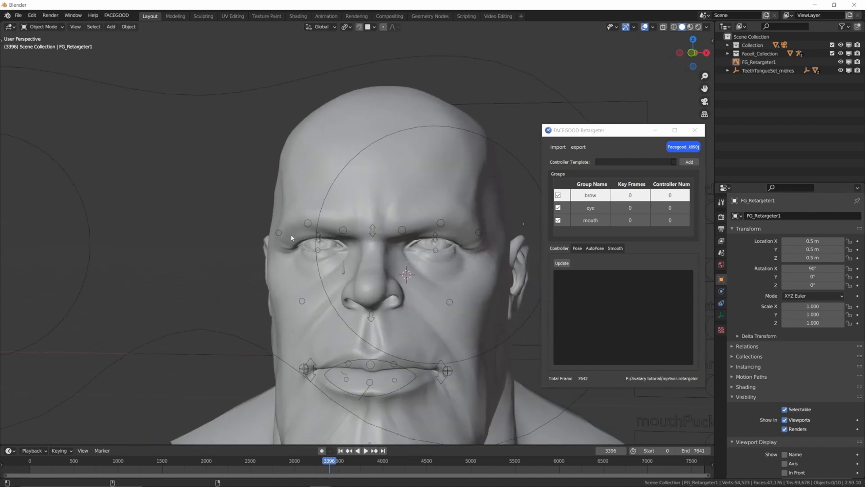
{"action": "left_click", "coordinate": [285, 237]}
{"action": "key", "text": "ctrl+Tab"}
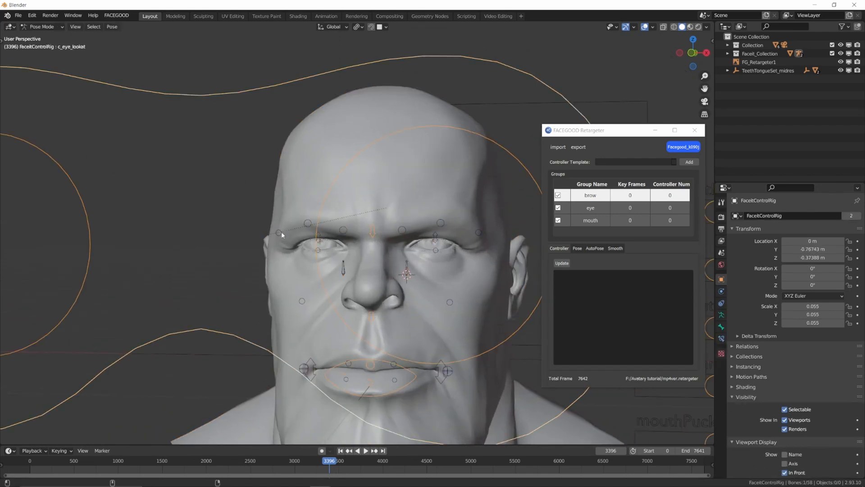
Select the inner, middle and outer eyebrow controls on both sides plus the mid-brow control, and assign them to the brow group
{"action": "left_click", "coordinate": [279, 232], "text": "shift"}
{"action": "left_click", "coordinate": [308, 225], "text": "shift"}
{"action": "left_click", "coordinate": [344, 232], "text": "shift"}
{"action": "left_click", "coordinate": [402, 231], "text": "shift"}
{"action": "left_click", "coordinate": [441, 222], "text": "shift"}
{"action": "left_click", "coordinate": [479, 233], "text": "shift"}
{"action": "left_click", "coordinate": [372, 231], "text": "shift"}
{"action": "left_click", "coordinate": [562, 263]}
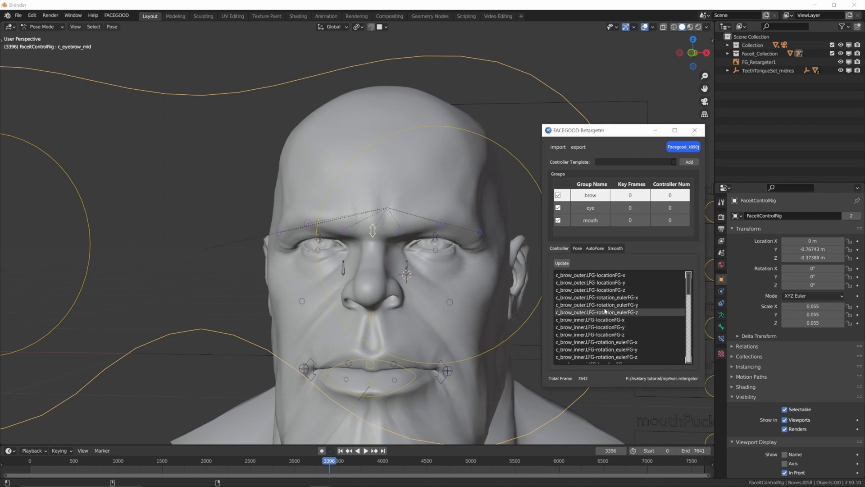
Make the eye group active and select the eye look-at control together with its two circular eye controls
{"action": "left_click", "coordinate": [596, 207]}
{"action": "scroll", "coordinate": [252, 227], "scroll_direction": "down", "scroll_amount": 2}
{"action": "left_click", "coordinate": [252, 227]}
{"action": "left_click", "coordinate": [224, 164]}
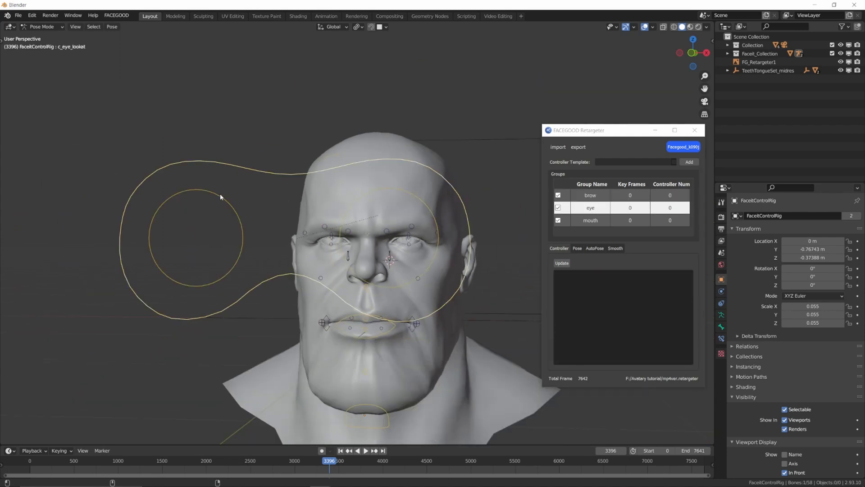
{"action": "left_click", "coordinate": [220, 195], "text": "shift"}
{"action": "left_click", "coordinate": [366, 196], "text": "shift"}
Add the upper and lower eyelid controls of both eyes to the selection and assign the selection to the eye group
{"action": "scroll", "coordinate": [285, 260], "scroll_direction": "up", "scroll_amount": 6}
{"action": "left_click", "coordinate": [281, 239], "text": "shift"}
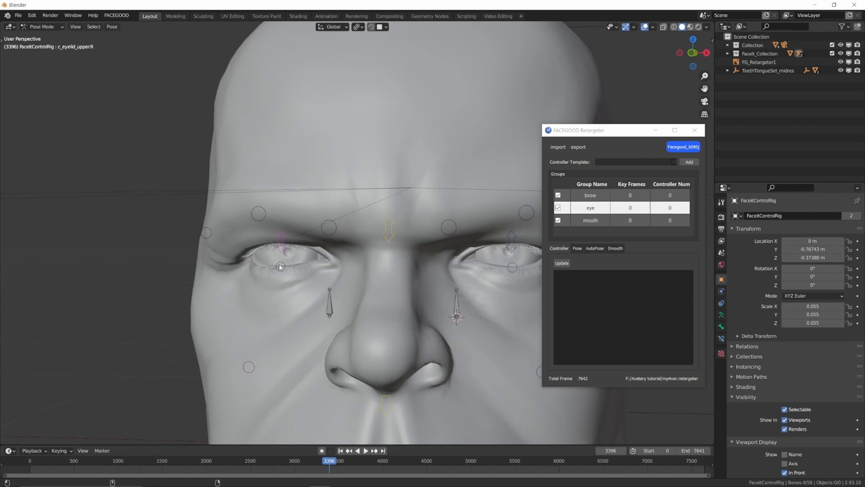
{"action": "left_click", "coordinate": [280, 267], "text": "shift"}
{"action": "left_click", "coordinate": [512, 238], "text": "shift"}
{"action": "left_click", "coordinate": [512, 267], "text": "shift"}
{"action": "scroll", "coordinate": [448, 271], "scroll_direction": "down", "scroll_amount": 4}
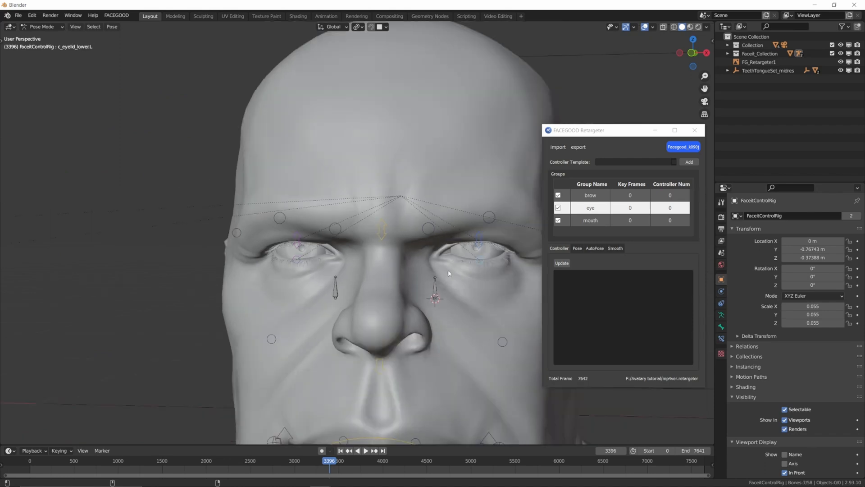
{"action": "left_click", "coordinate": [558, 267]}
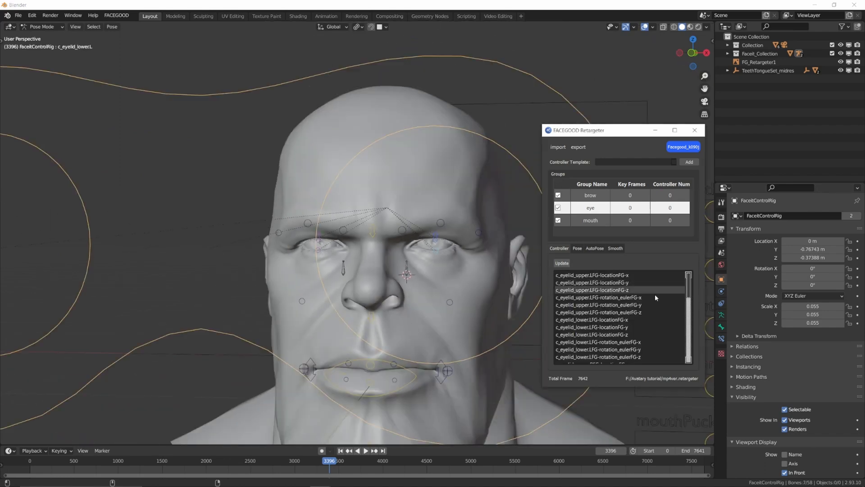
Make the mouth group active and select all the lip, mouth-corner and jaw controls together
{"action": "left_click", "coordinate": [591, 220]}
{"action": "scroll", "coordinate": [392, 354], "scroll_direction": "down", "scroll_amount": 1}
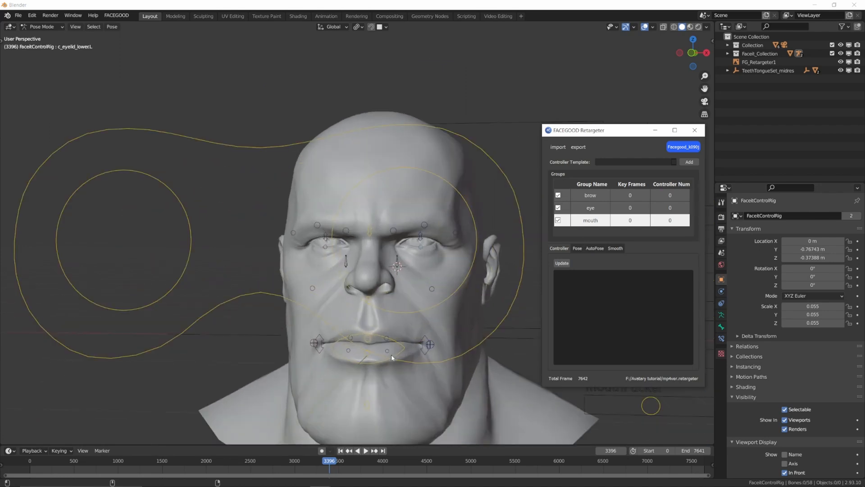
{"action": "mouse_move", "coordinate": [391, 354]}
{"action": "middle_mouse_down"}
{"action": "mouse_move", "coordinate": [391, 307]}
{"action": "mouse_move", "coordinate": [391, 347]}
{"action": "middle_mouse_up"}
{"action": "left_click", "coordinate": [370, 426]}
{"action": "left_click_drag", "start_coordinate": [460, 266], "coordinate": [249, 318], "text": "shift"}
{"action": "left_click", "coordinate": [234, 315]}
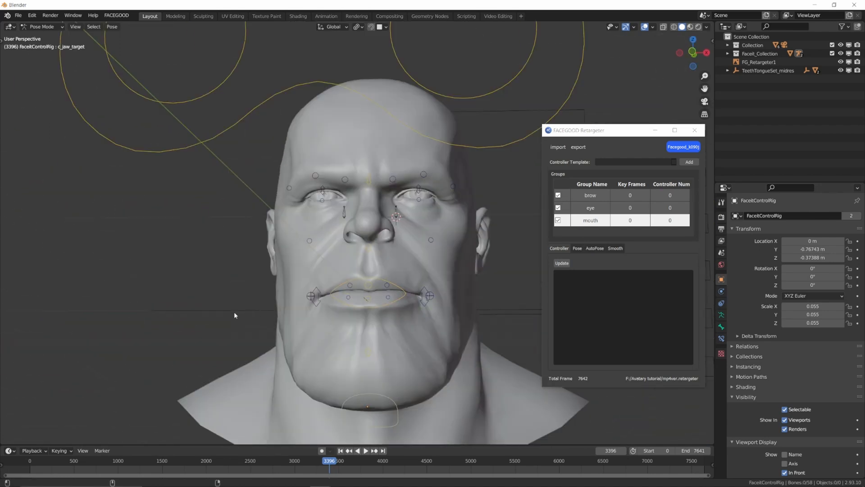
{"action": "left_click_drag", "start_coordinate": [282, 269], "coordinate": [456, 428]}
Add both cheek controls, the control under the nose and the two bones beside the nose to the selection
{"action": "left_click", "coordinate": [308, 241], "text": "shift"}
{"action": "left_click", "coordinate": [431, 241], "text": "shift"}
{"action": "left_click", "coordinate": [368, 247], "text": "shift"}
{"action": "left_click", "coordinate": [345, 216], "text": "shift"}
{"action": "left_click", "coordinate": [396, 215], "text": "shift"}
Add the forceMouthClose, cheekPuff, tongueOut, mouthFunnel and mouthPucker slider controls to the selection
{"action": "scroll", "coordinate": [503, 271], "scroll_direction": "down", "scroll_amount": 3}
{"action": "middle_click_drag", "start_coordinate": [504, 273], "coordinate": [387, 293], "text": "shift"}
{"action": "left_click", "coordinate": [441, 220], "text": "shift"}
{"action": "left_click", "coordinate": [439, 246], "text": "shift"}
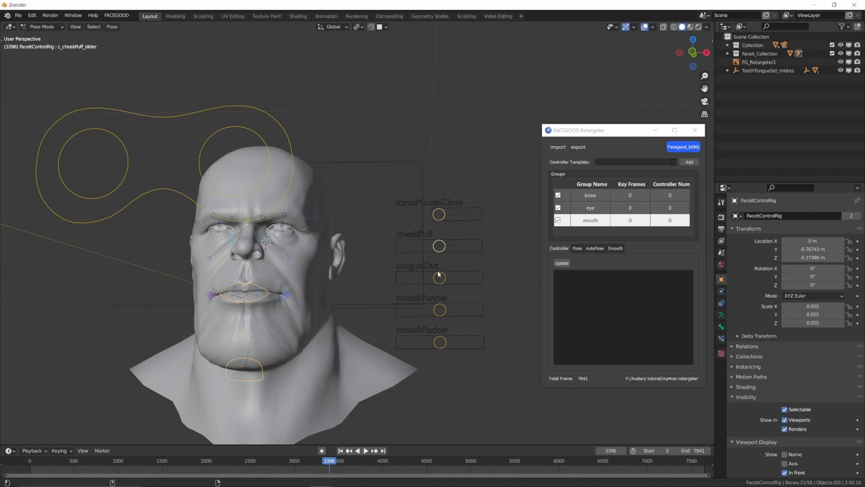
{"action": "left_click", "coordinate": [439, 278], "text": "shift"}
{"action": "left_click", "coordinate": [441, 308], "text": "shift"}
{"action": "left_click", "coordinate": [441, 341], "text": "shift"}
Assign the selected controls to the mouth group and check through its controller list
{"action": "scroll", "coordinate": [459, 334], "scroll_direction": "up", "scroll_amount": 2}
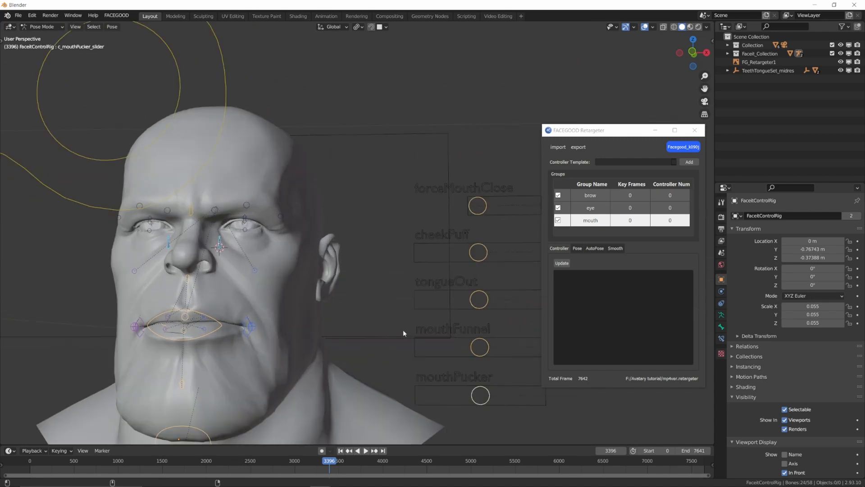
{"action": "left_click", "coordinate": [562, 263]}
{"action": "scroll", "coordinate": [629, 330], "scroll_direction": "down", "scroll_amount": 5}
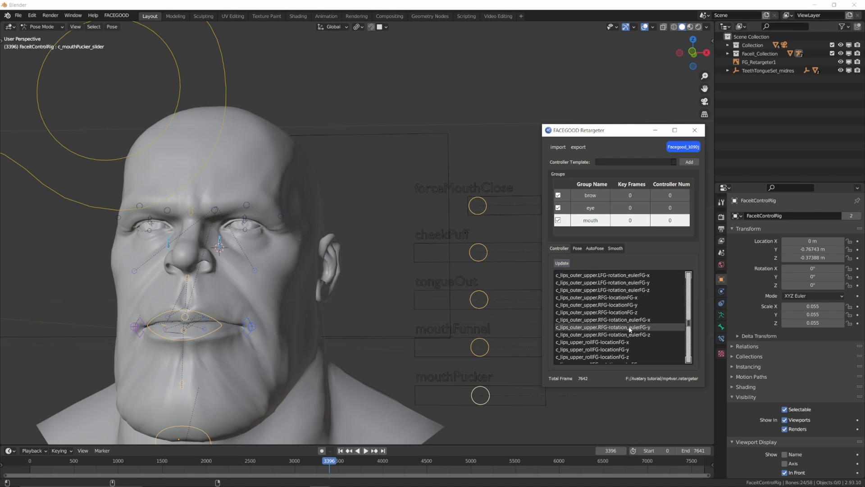
{"action": "scroll", "coordinate": [629, 329], "scroll_direction": "down", "scroll_amount": 4}
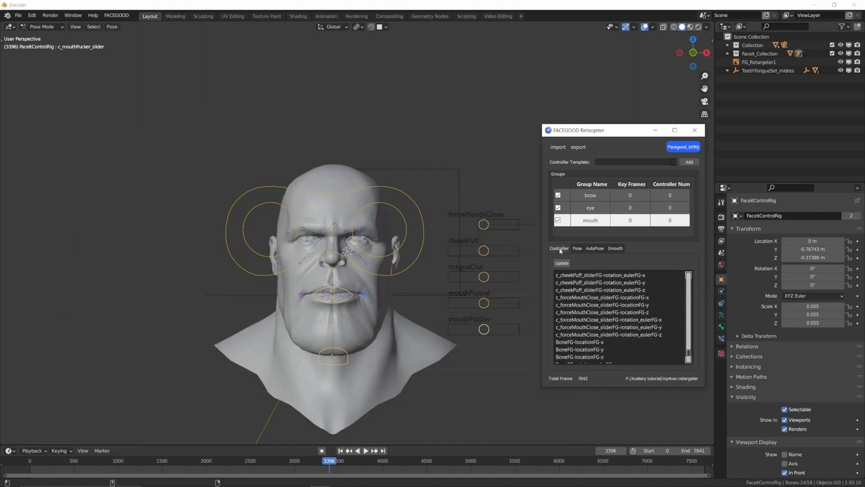
Start adding a new controller template for the assigned groups
{"action": "left_click", "coordinate": [689, 162]}
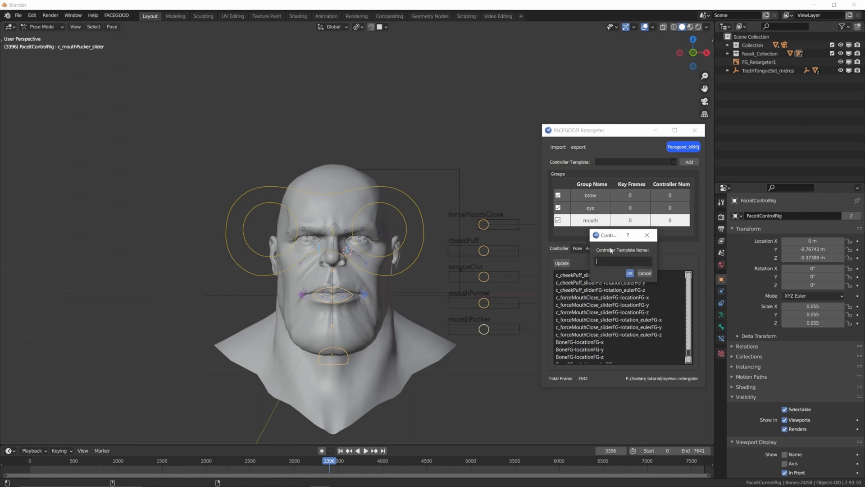